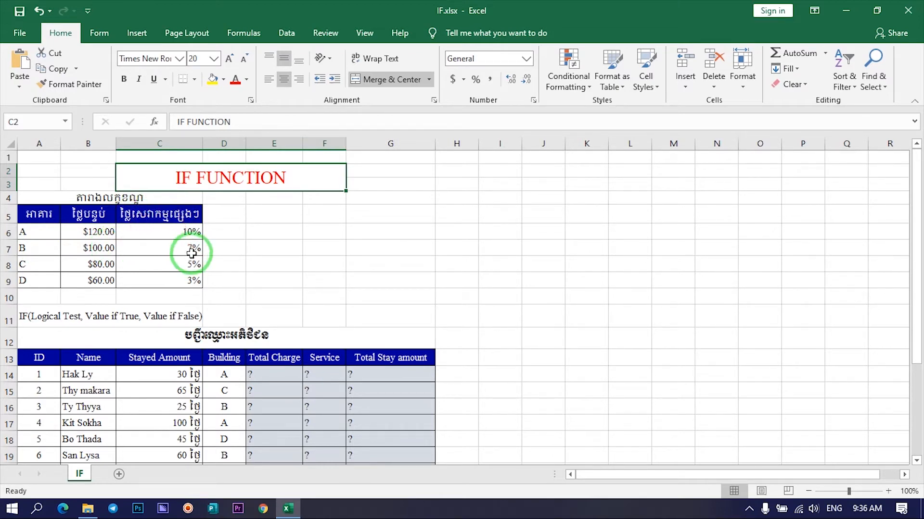
# Step: Examine the guest list's columns from ID to Total Stay amount and the building rate table above it
pyautogui.scroll(-2, 186, 247)
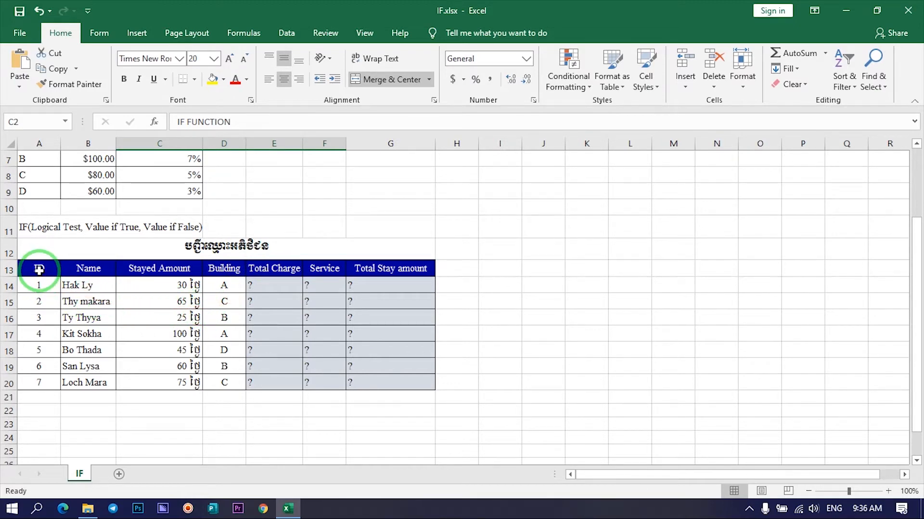
pyautogui.moveTo(38, 285); pyautogui.dragTo(39, 366)
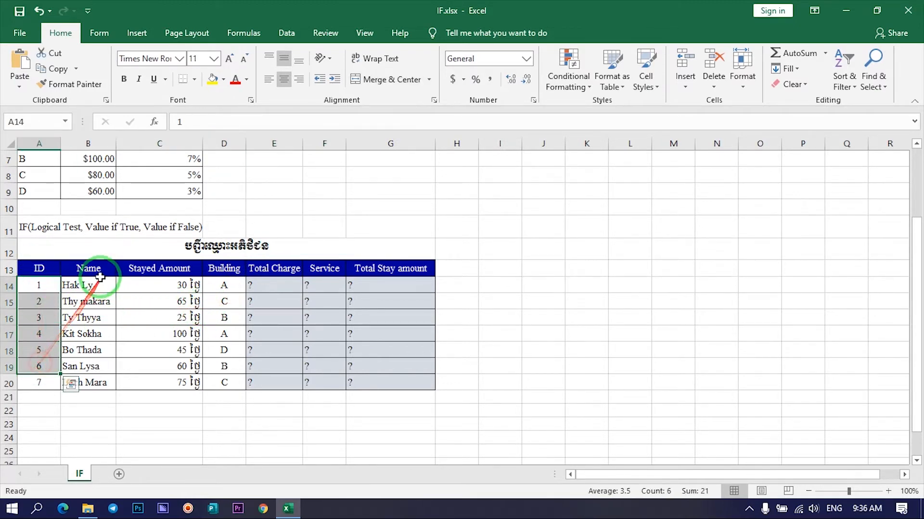
pyautogui.moveTo(73, 287); pyautogui.dragTo(62, 334)
pyautogui.click(149, 271)
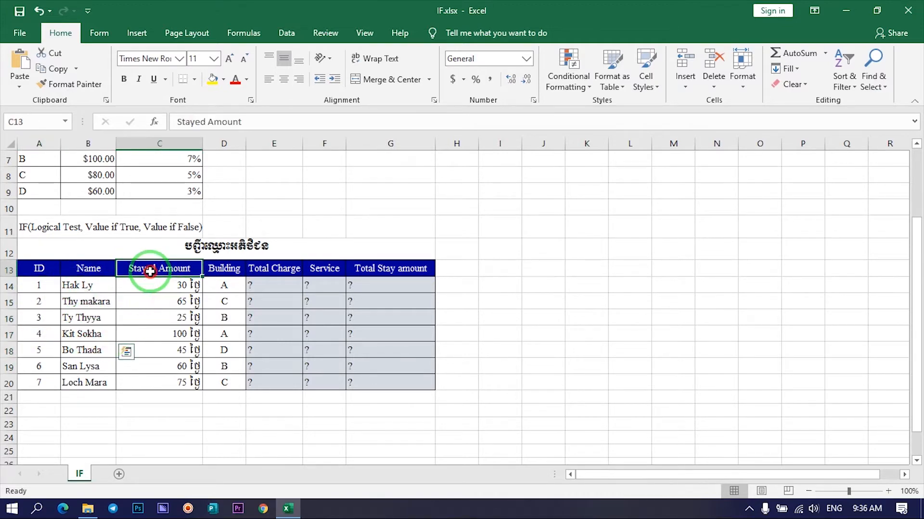
pyautogui.moveTo(165, 287); pyautogui.dragTo(169, 351)
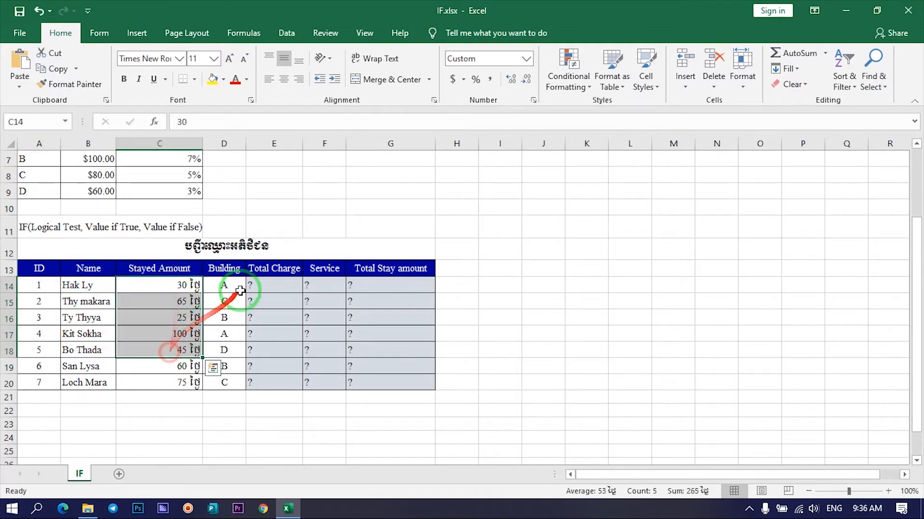
pyautogui.click(222, 267)
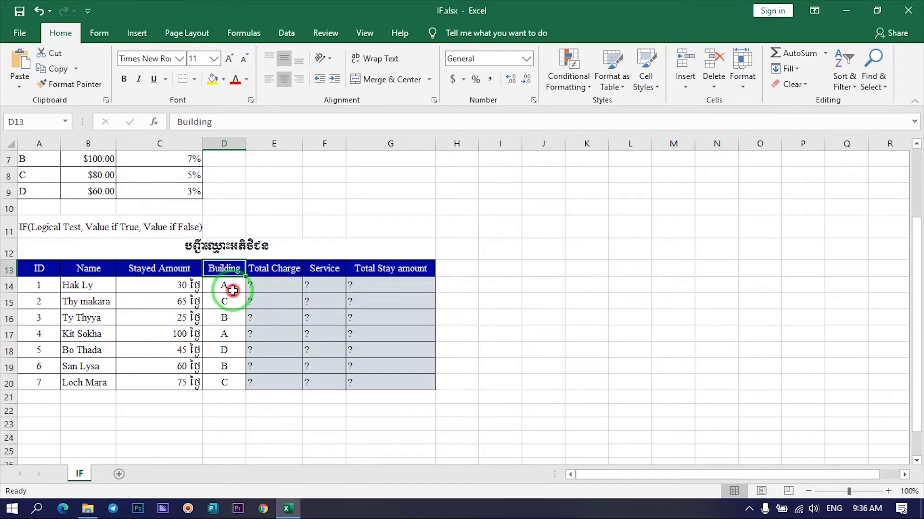
pyautogui.moveTo(233, 290); pyautogui.dragTo(231, 365)
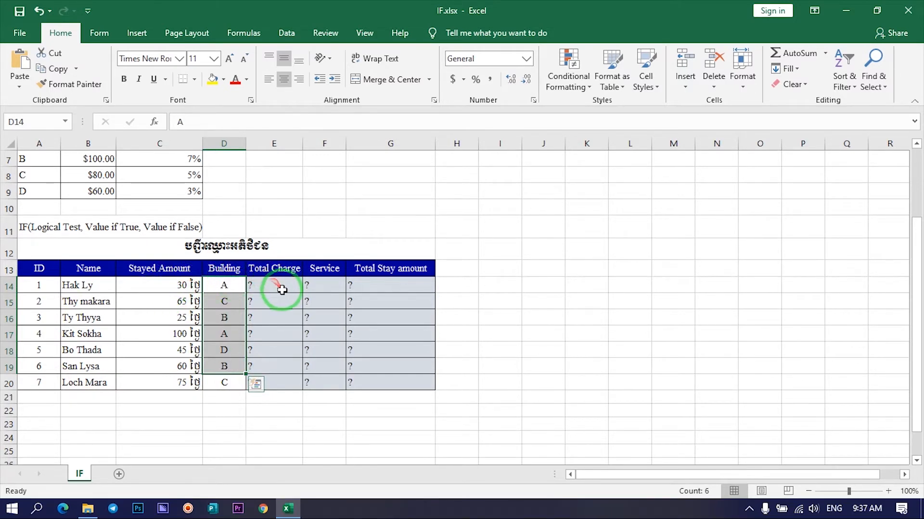
pyautogui.scroll(1, 321, 346)
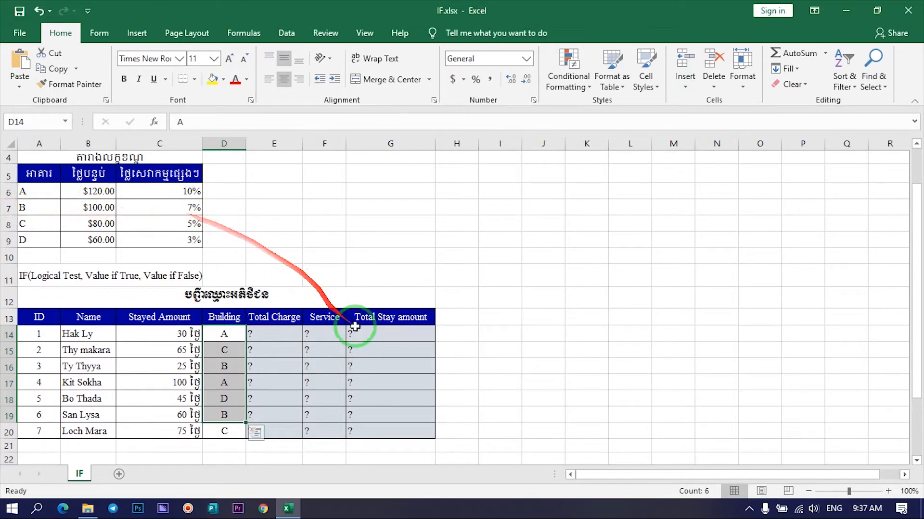
pyautogui.moveTo(388, 333); pyautogui.dragTo(392, 435)
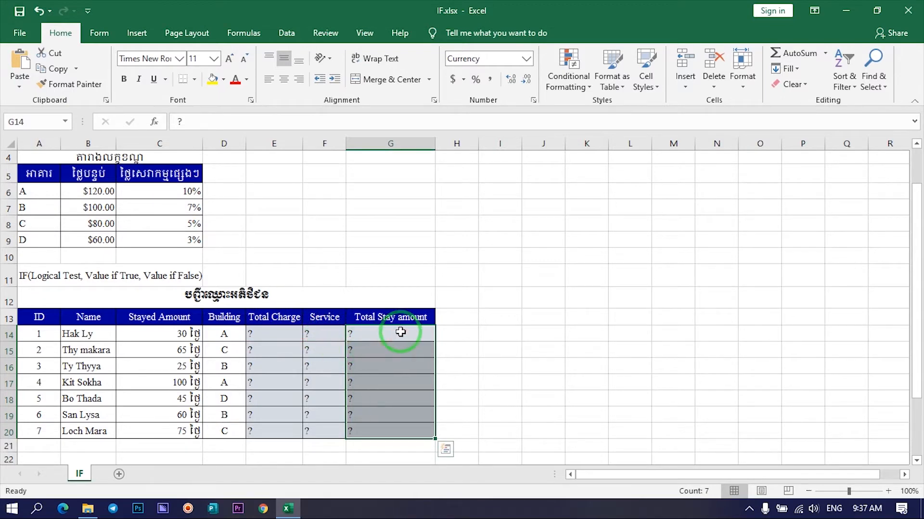
pyautogui.scroll(-1, 400, 331)
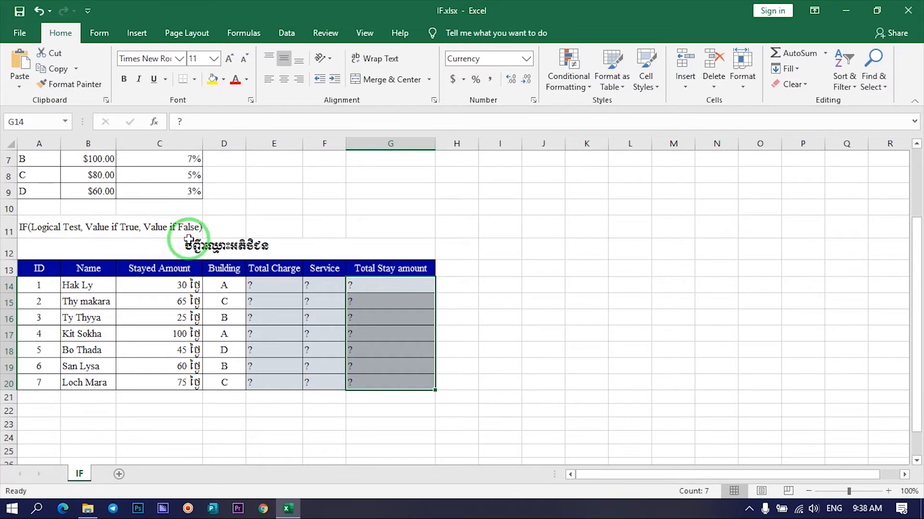
# Step: Start an IF formula in the first Total Charge cell, E14, with the logical test D14=$A$6
pyautogui.click(274, 287)
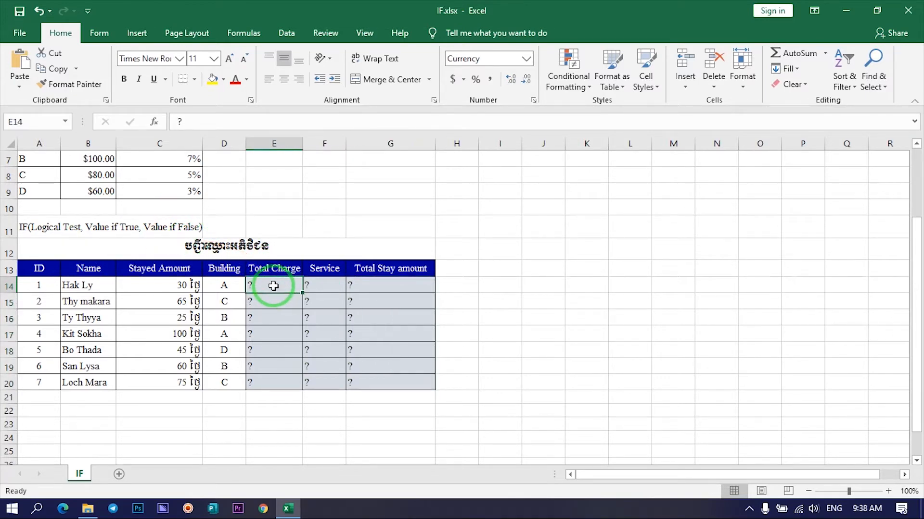
pyautogui.write('=')
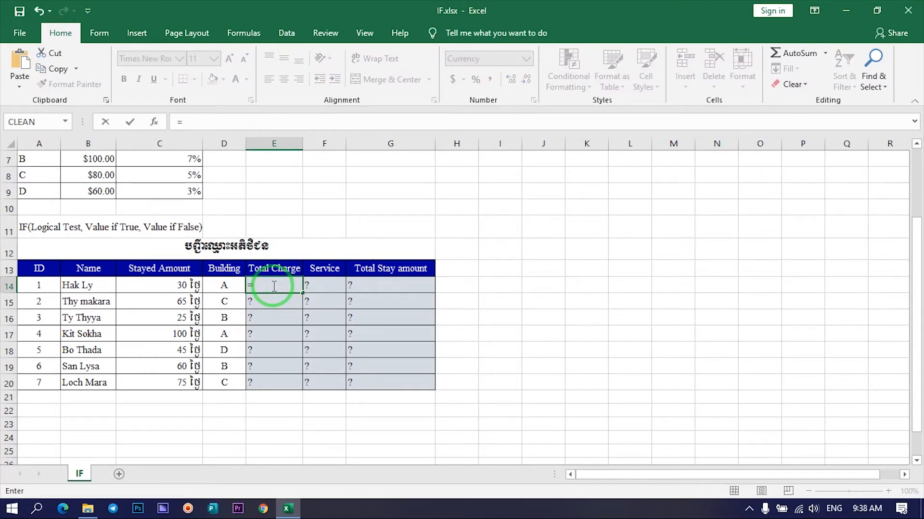
pyautogui.write('IF(')
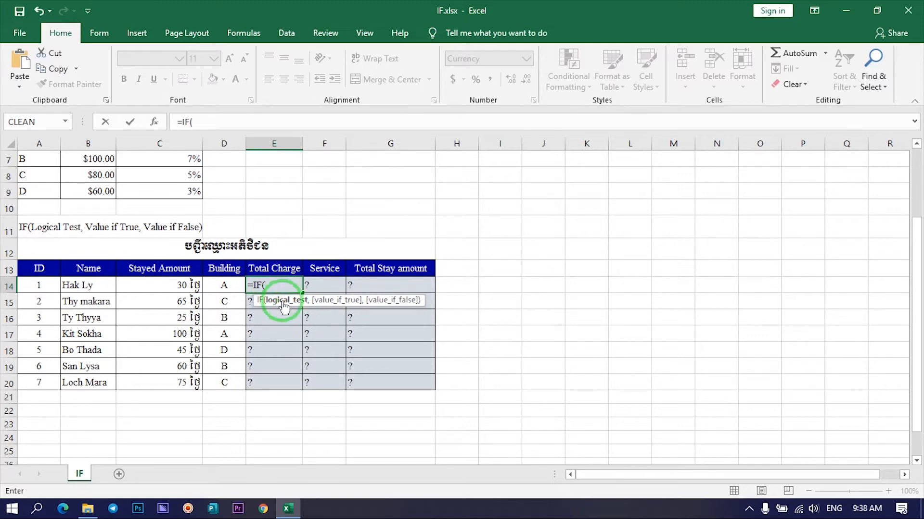
pyautogui.click(219, 285)
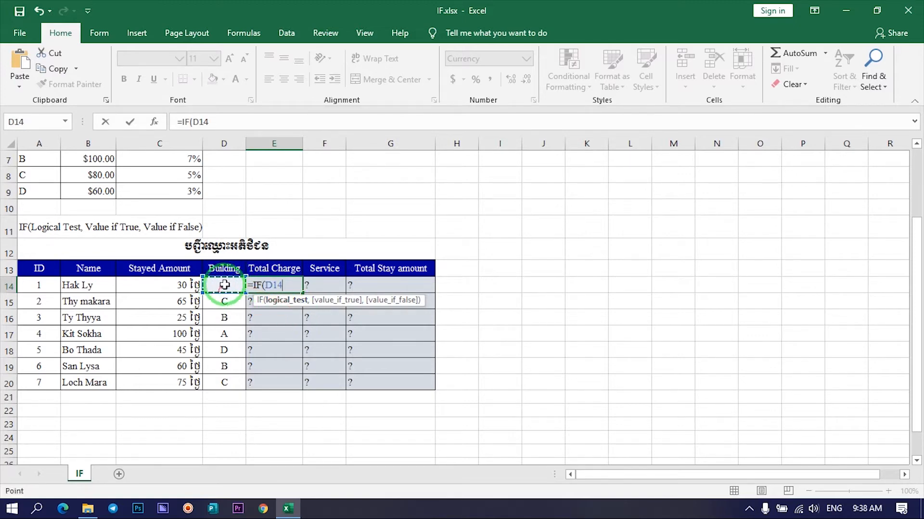
pyautogui.write('=')
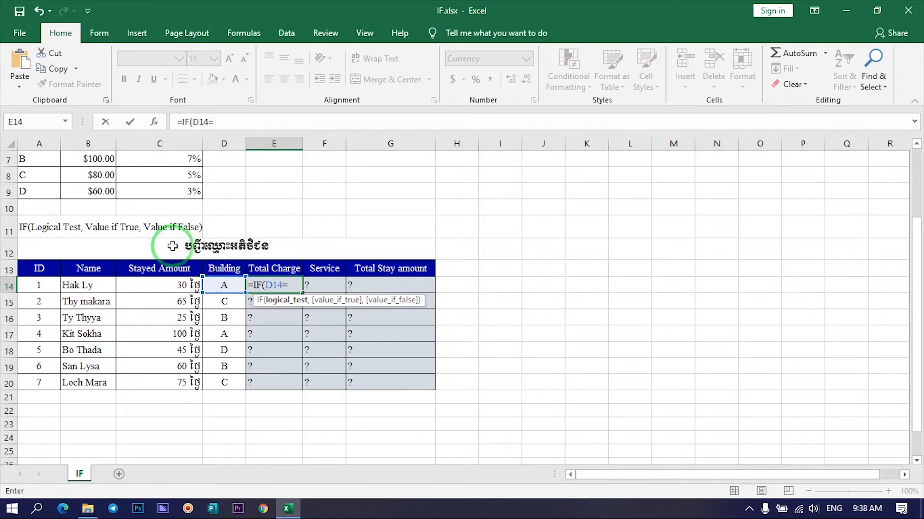
pyautogui.scroll(1, 232, 239)
pyautogui.moveTo(168, 246); pyautogui.dragTo(69, 220)
pyautogui.click(34, 192)
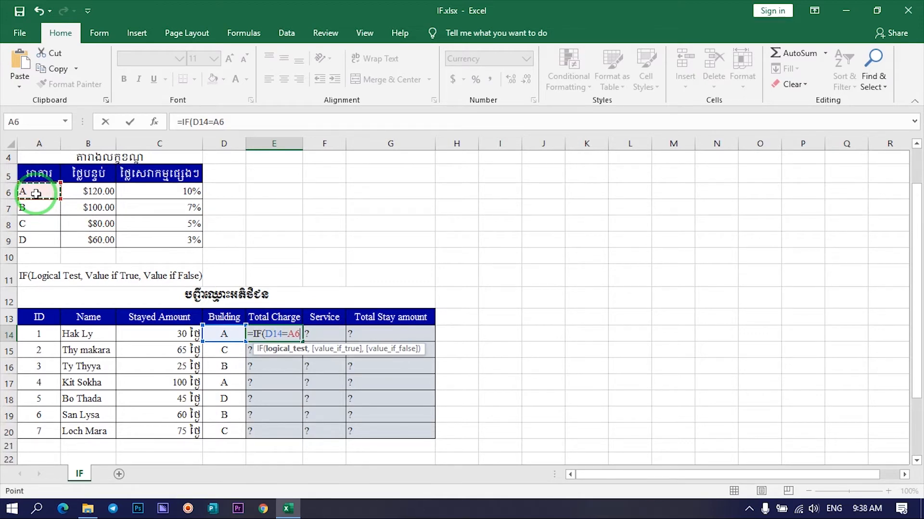
pyautogui.press('F4')
pyautogui.write(',')
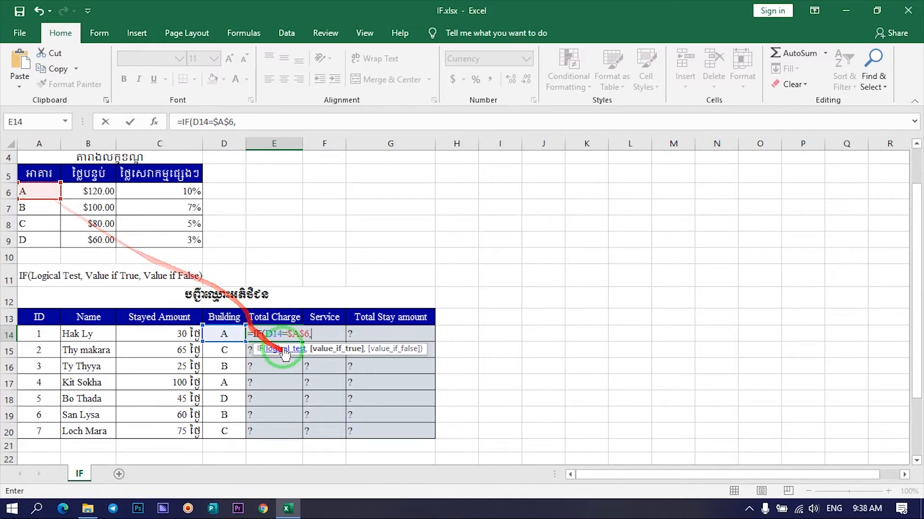
# Step: Set the value-if-true argument to the stayed amount times building A's room price, C14*$B$6
pyautogui.click(165, 336)
pyautogui.write('*')
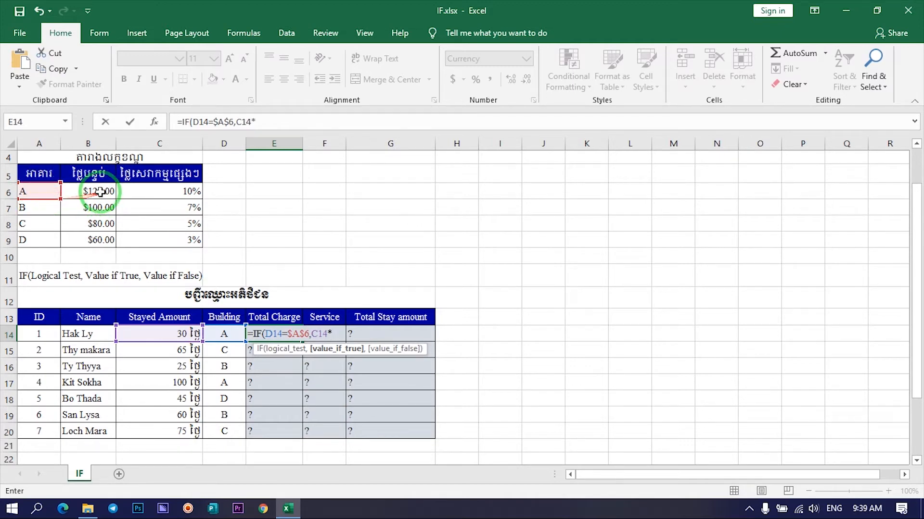
pyautogui.click(99, 192)
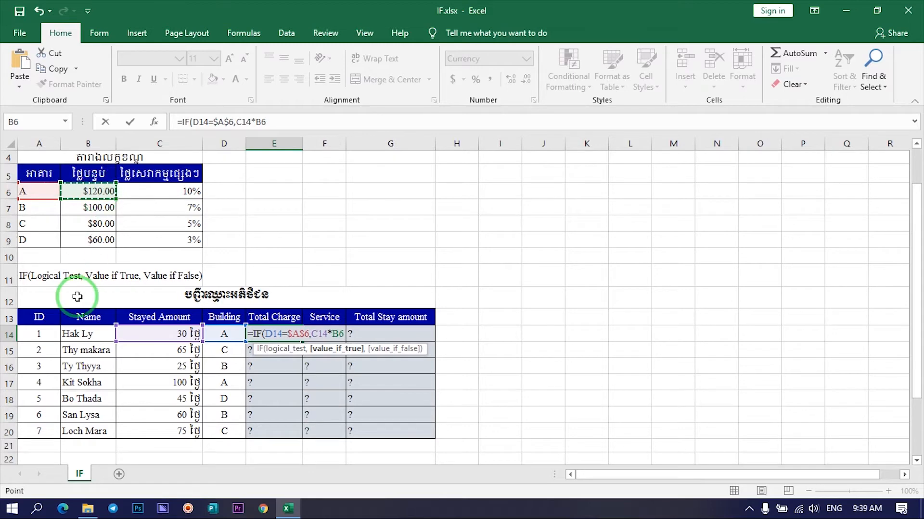
pyautogui.press('F4')
pyautogui.write(',')
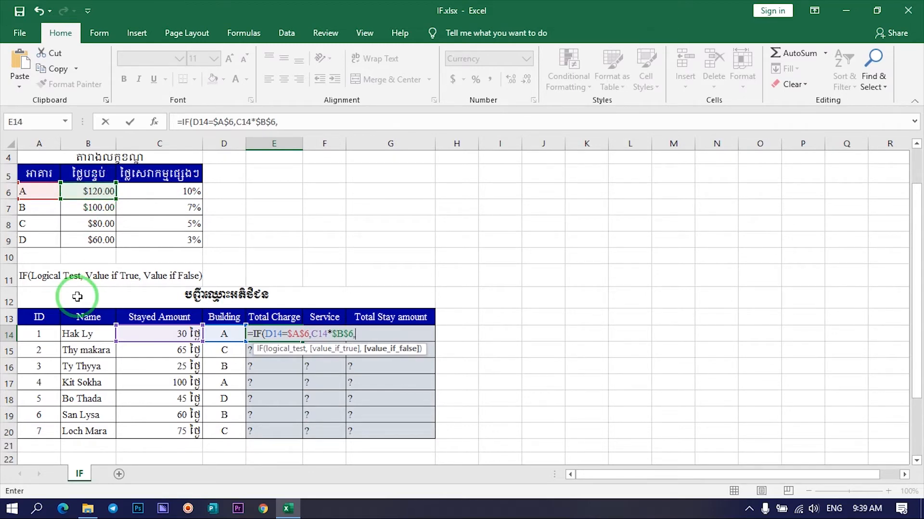
# Step: Nest a second IF as the value-if-false argument, with the logical test D14=$A$7
pyautogui.write('if')
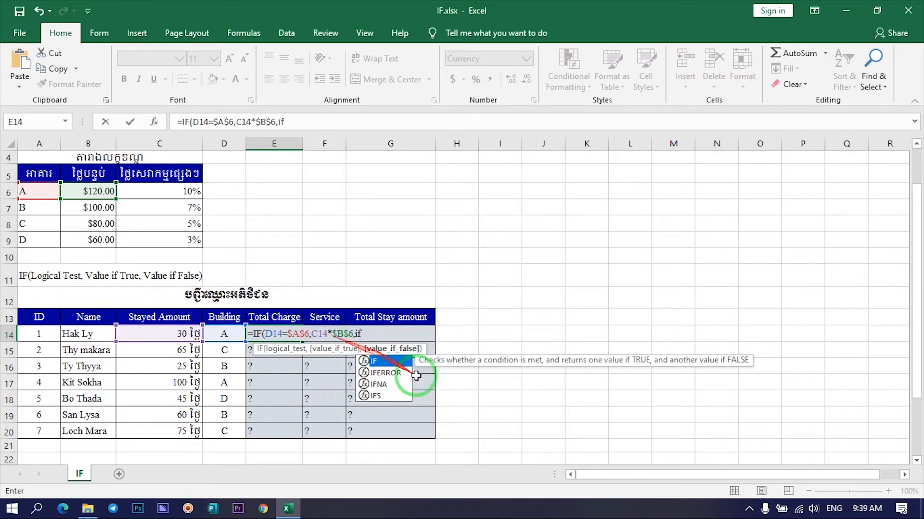
pyautogui.click(378, 361)
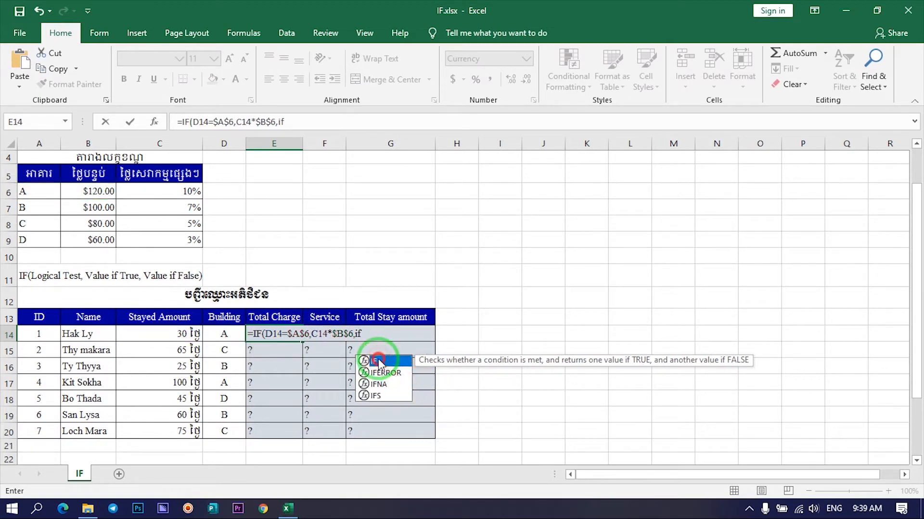
pyautogui.doubleClick(379, 361)
pyautogui.click(227, 336)
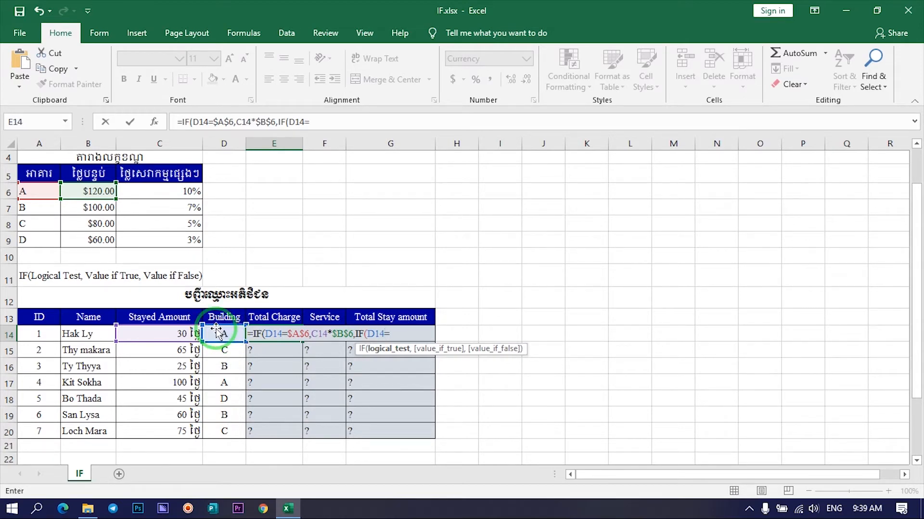
pyautogui.click(45, 207)
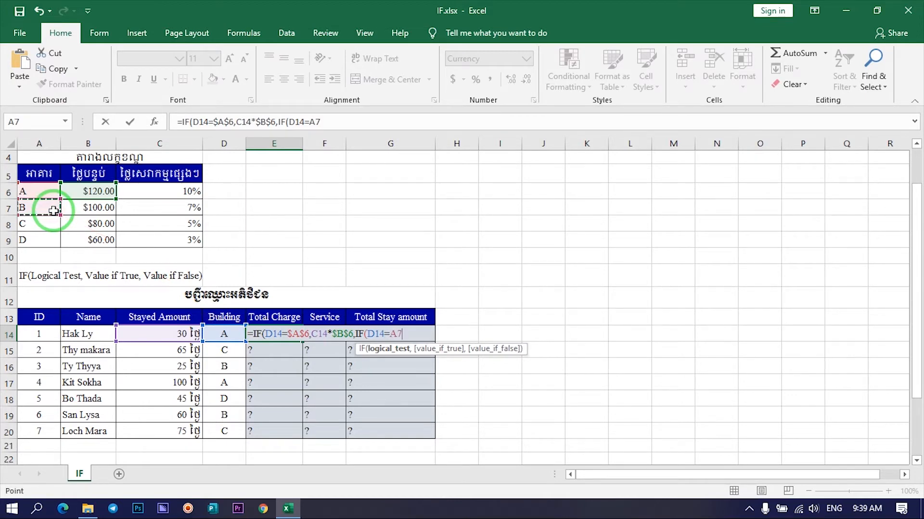
pyautogui.press('F4')
pyautogui.write(',')
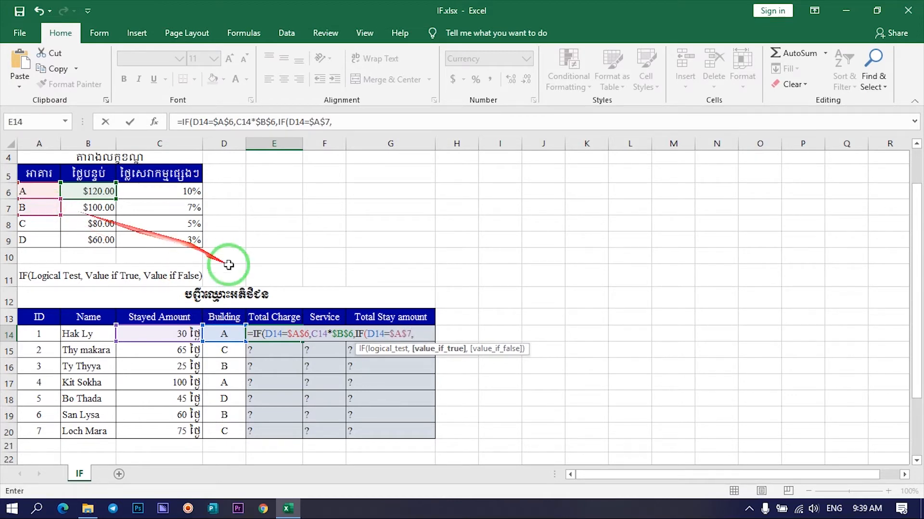
# Step: Set the nested IF's value-if-true argument to C14*$B$7 for building B
pyautogui.click(176, 336)
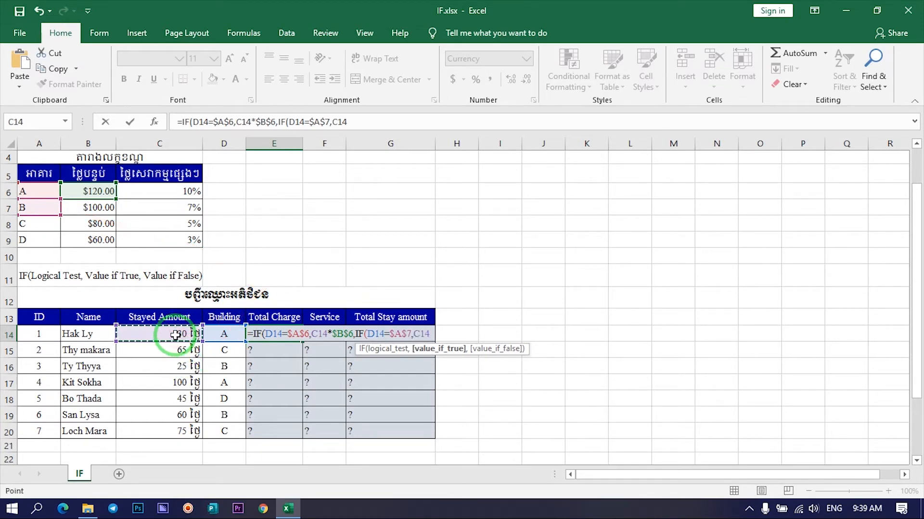
pyautogui.write('*')
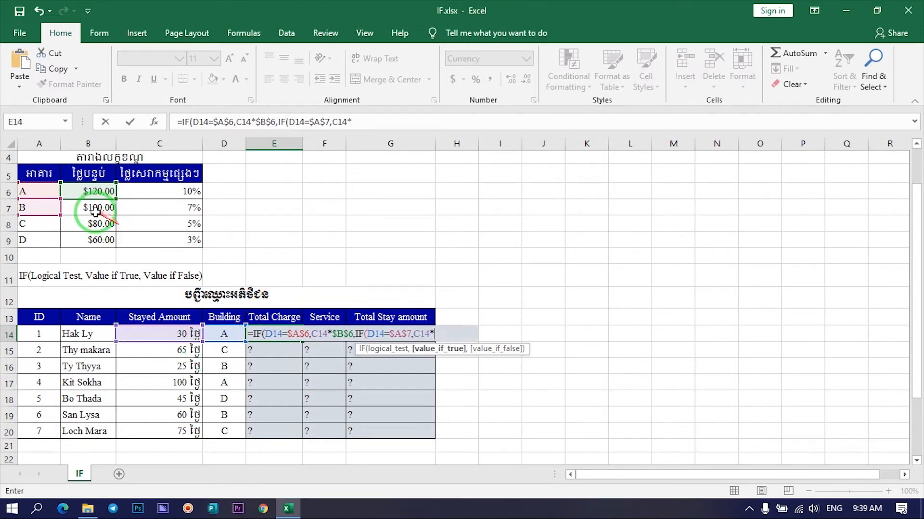
pyautogui.click(94, 208)
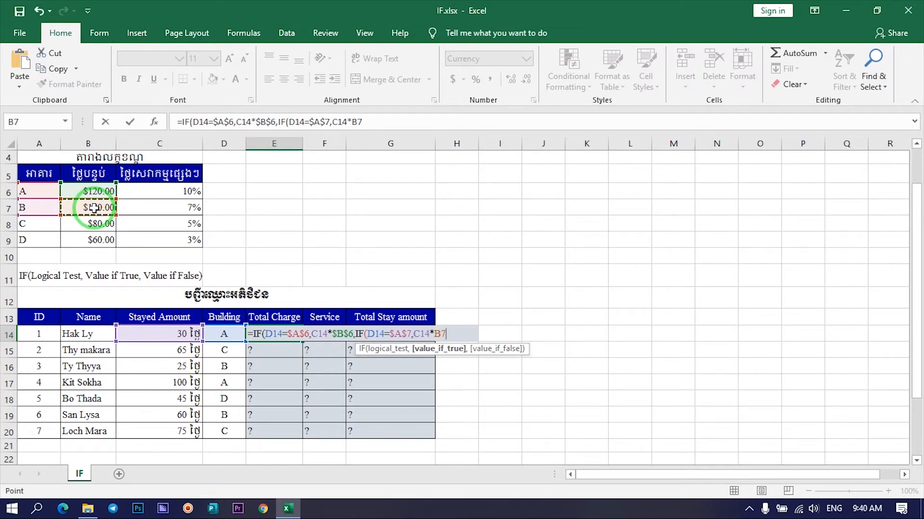
pyautogui.press('F4')
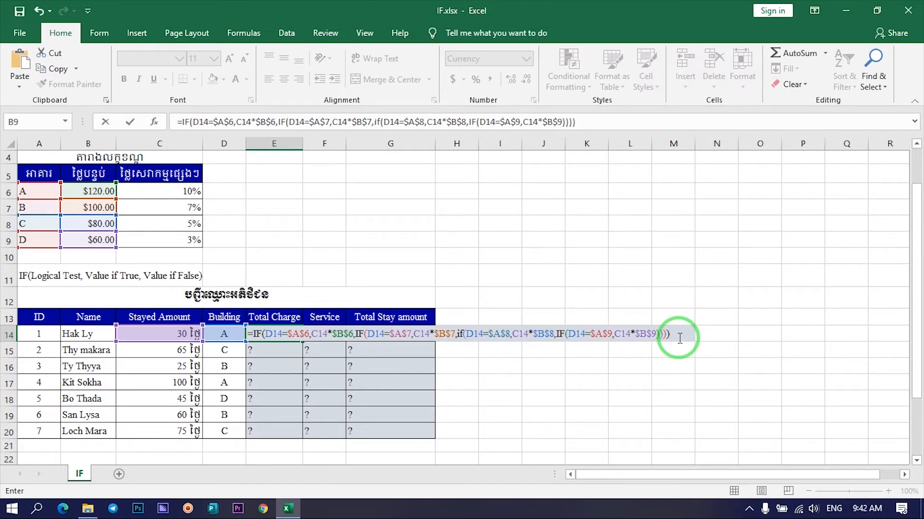
# Step: Enter the completed four-building nested IF formula in E14 and fill it down the Total Charge column to E20
pyautogui.hotkey('ctrl', 'Return')
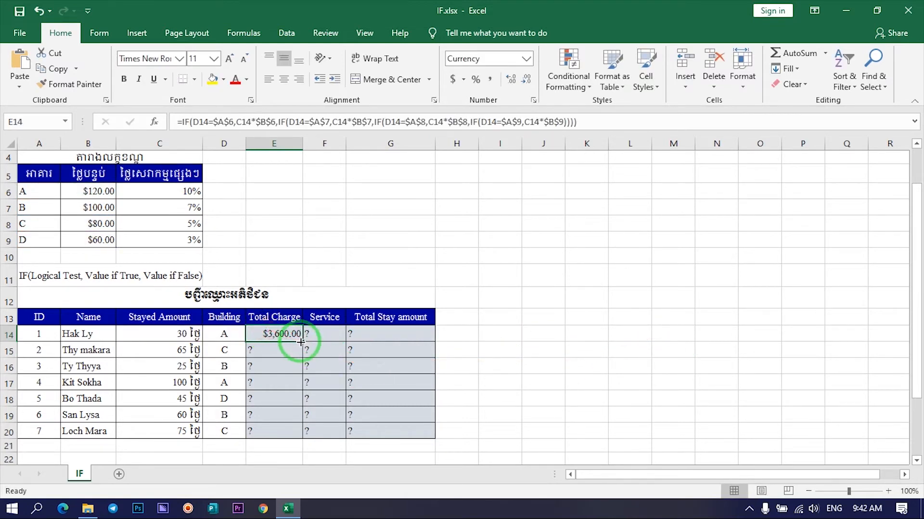
pyautogui.moveTo(304, 343); pyautogui.dragTo(295, 438)
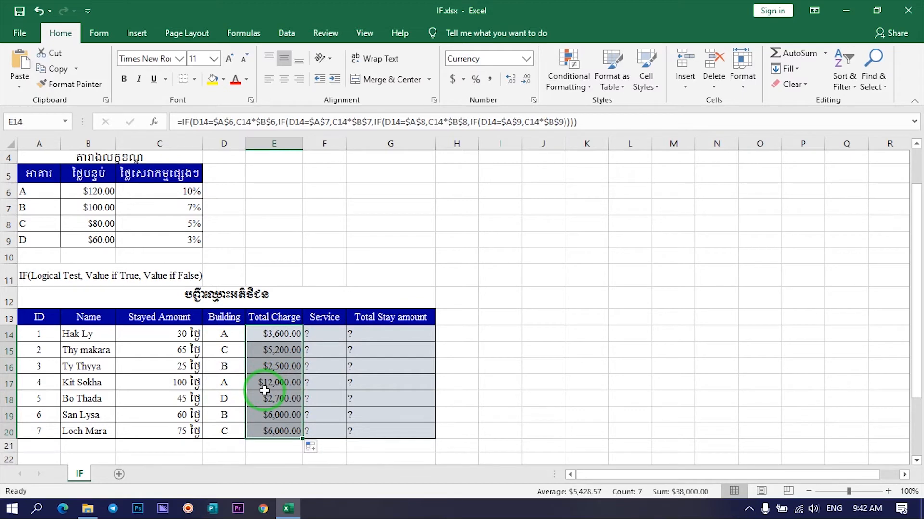
# Step: Start an IF formula in Service cell F14 with the logical test D14=$A$6
pyautogui.click(325, 335)
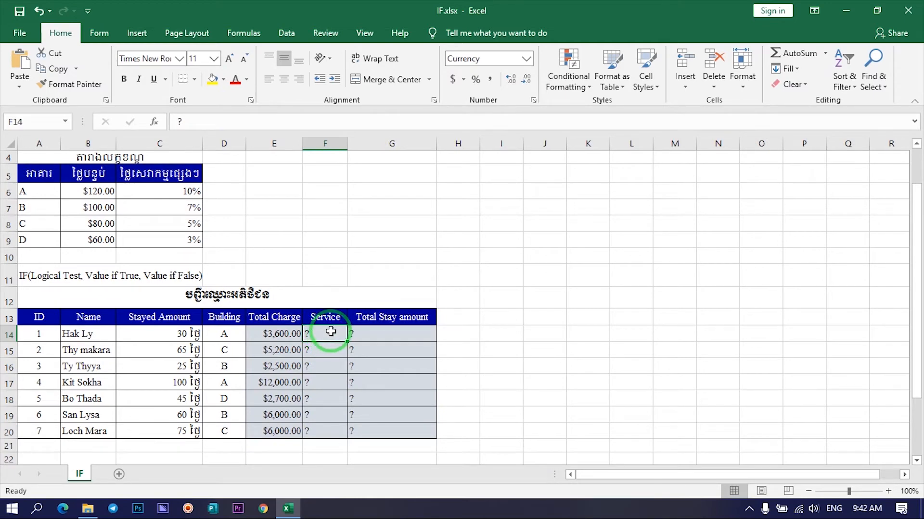
pyautogui.write('=if(')
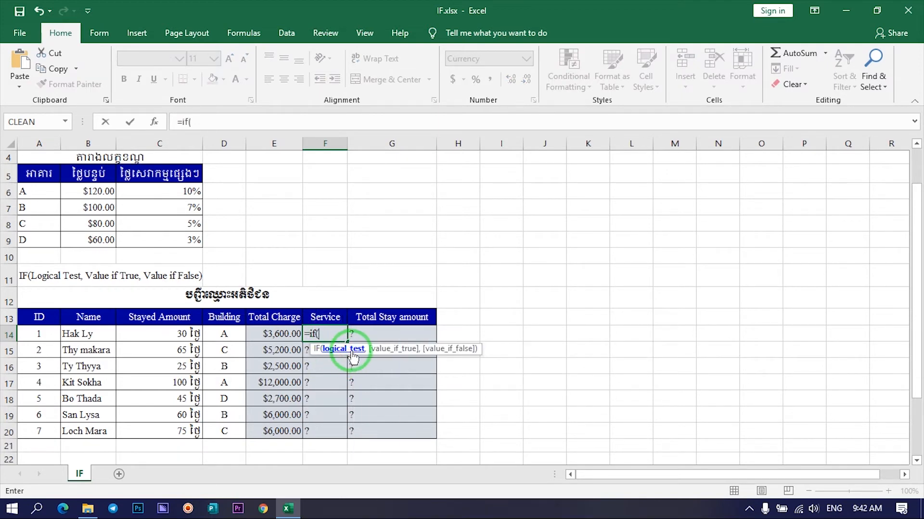
pyautogui.click(230, 335)
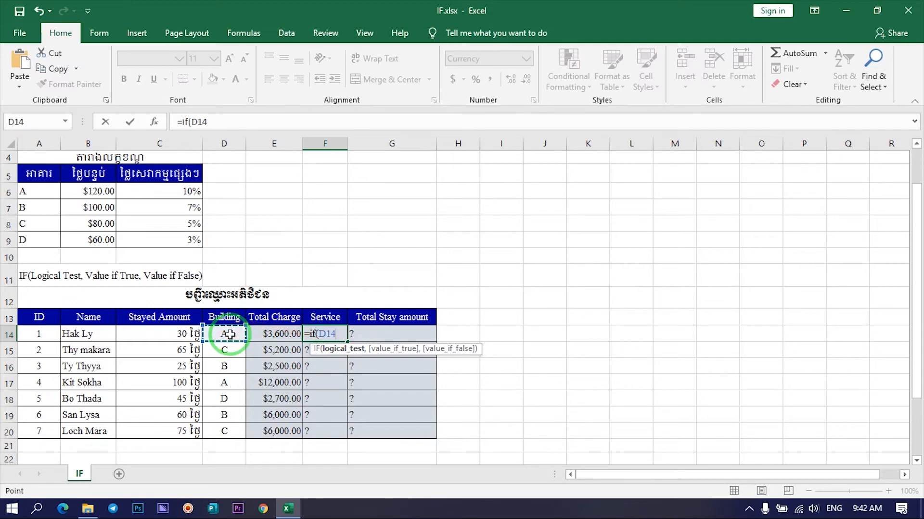
pyautogui.write('=')
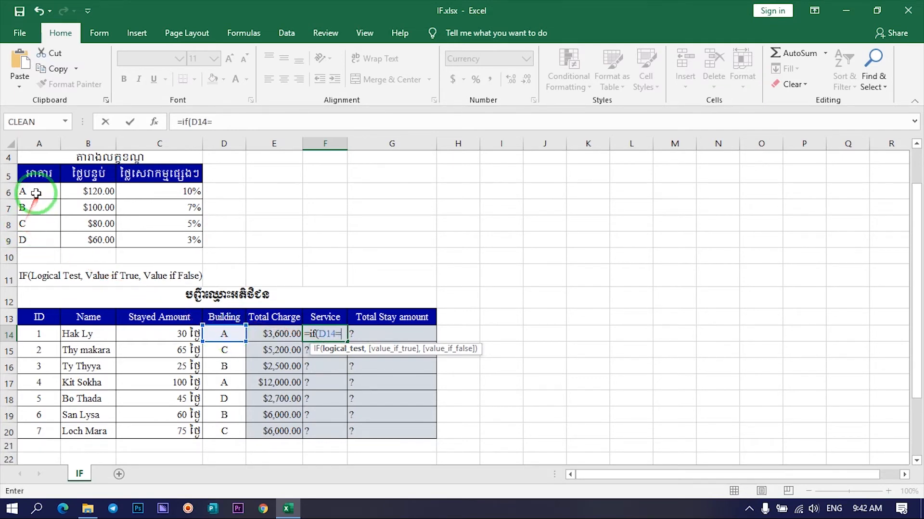
pyautogui.click(35, 193)
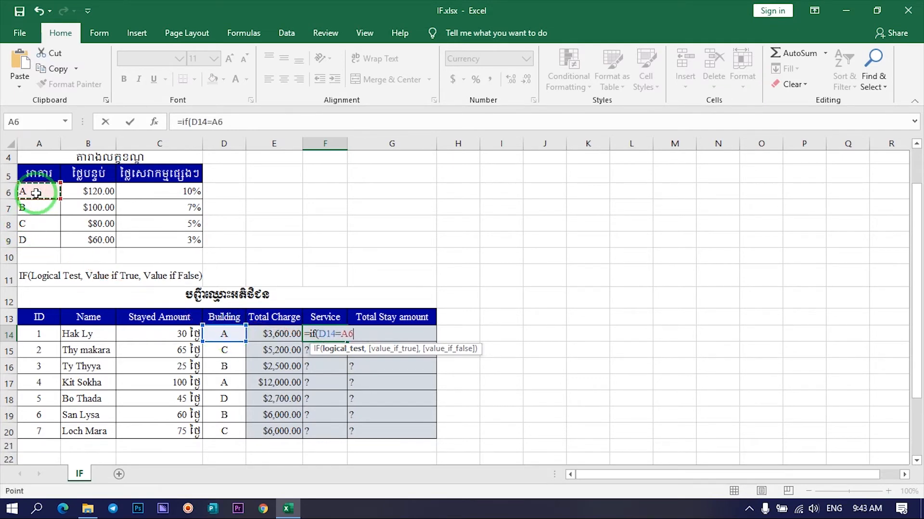
pyautogui.press('F4')
pyautogui.write(',')
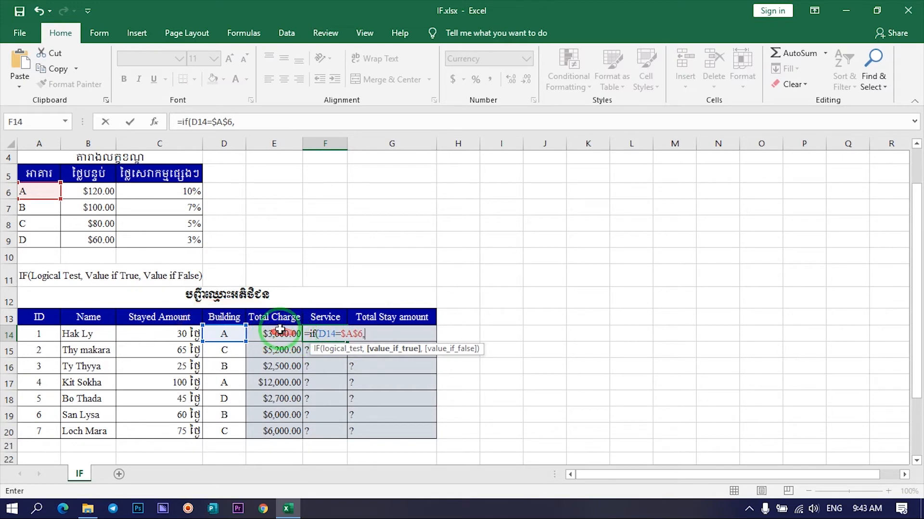
# Step: Set the value-if-true argument to the total charge times building A's service rate, E14*$C$6
pyautogui.click(279, 334)
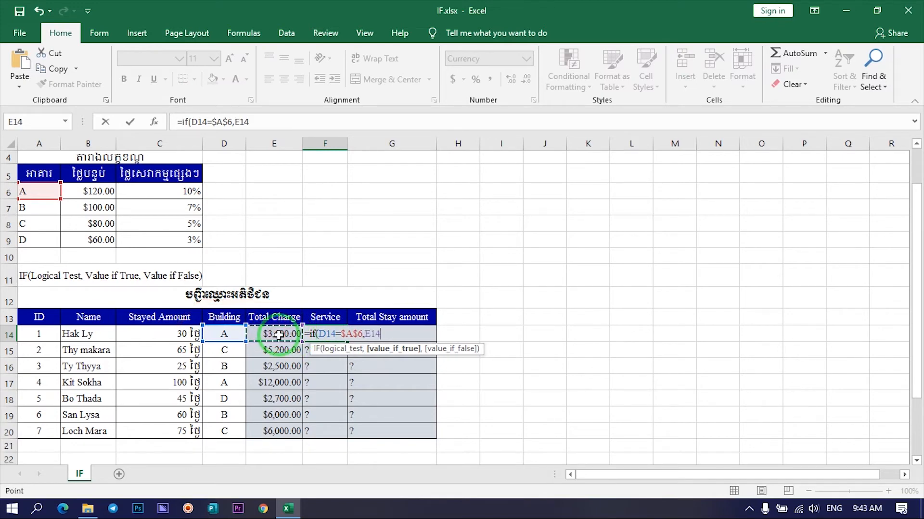
pyautogui.write('*')
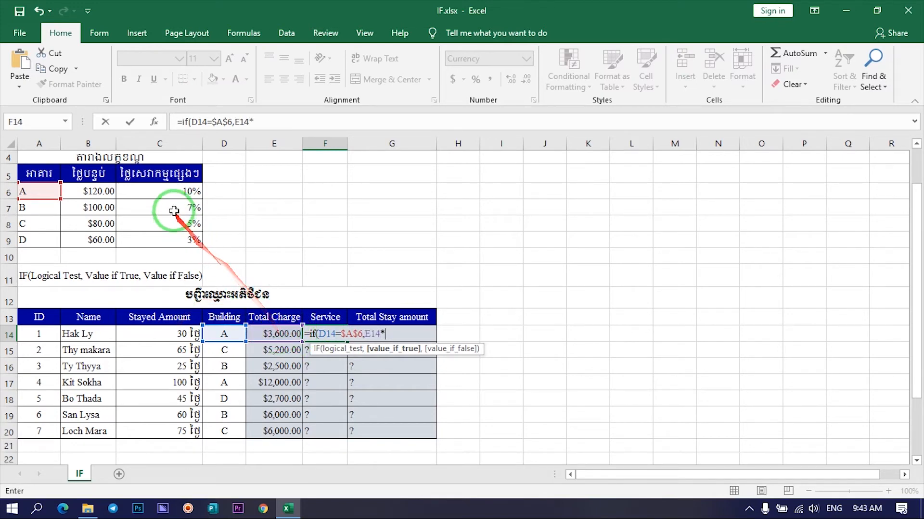
pyautogui.click(172, 192)
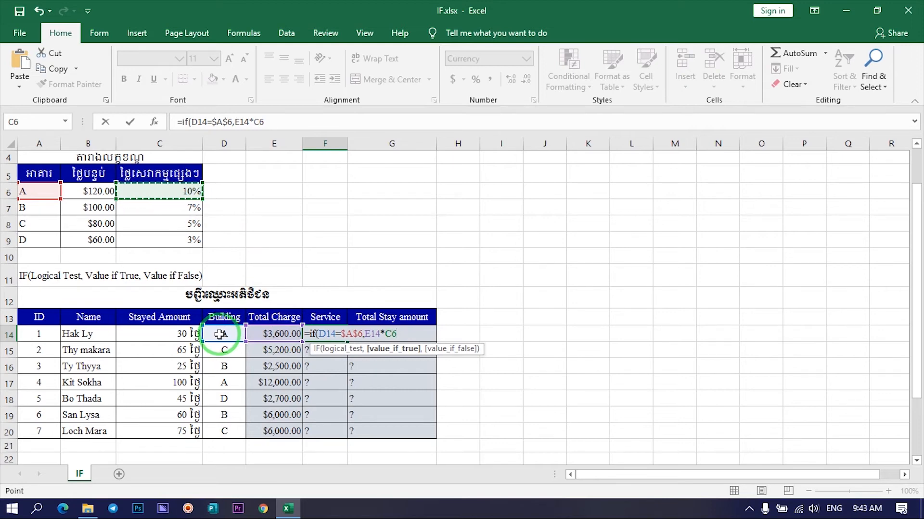
pyautogui.press('F4')
# Step: Nest a second IF as the Service formula's value-if-false argument, with the logical test D14=$A$7
pyautogui.write(',if')
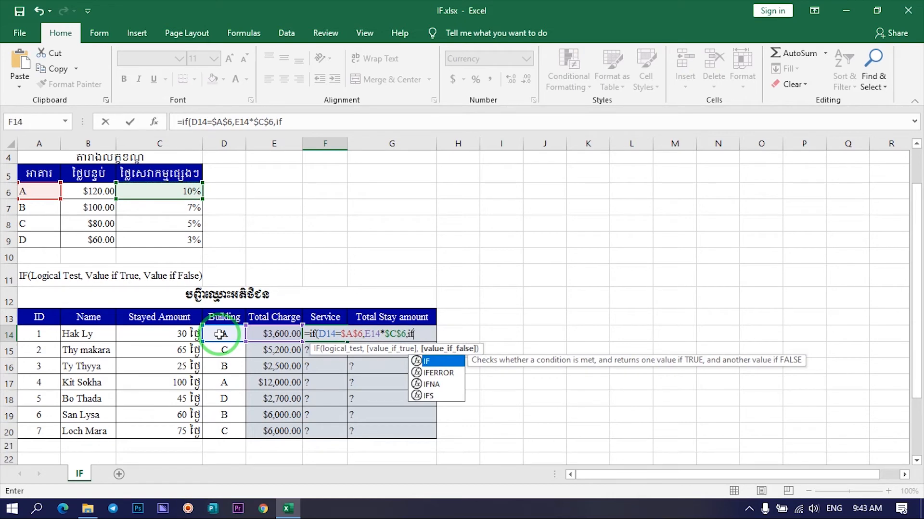
pyautogui.write('(')
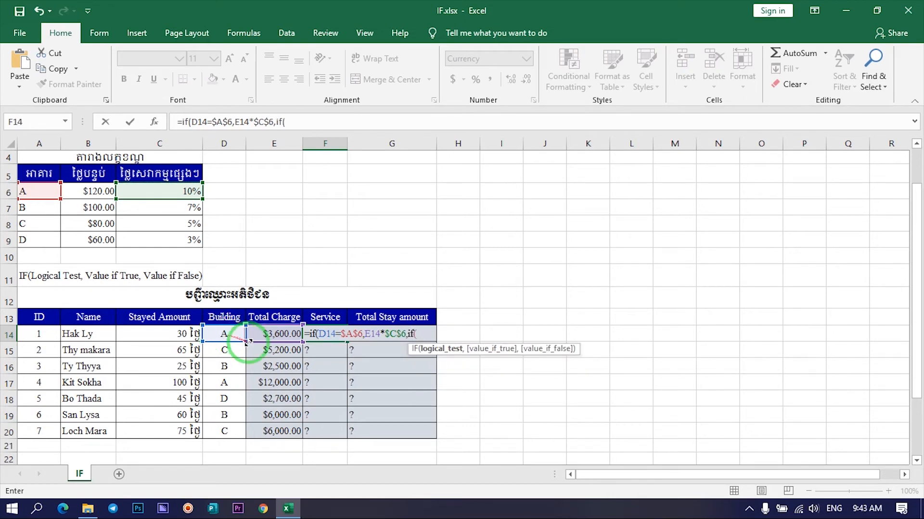
pyautogui.click(224, 334)
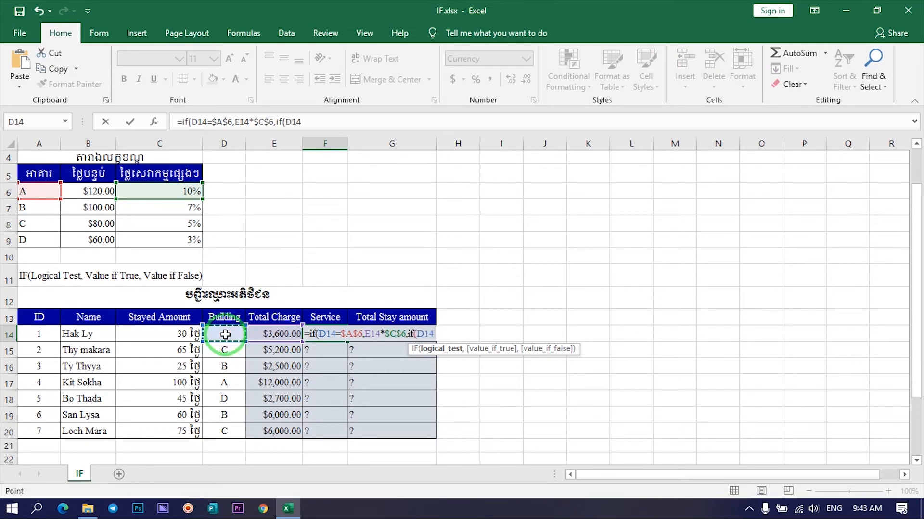
pyautogui.write('=')
pyautogui.click(39, 212)
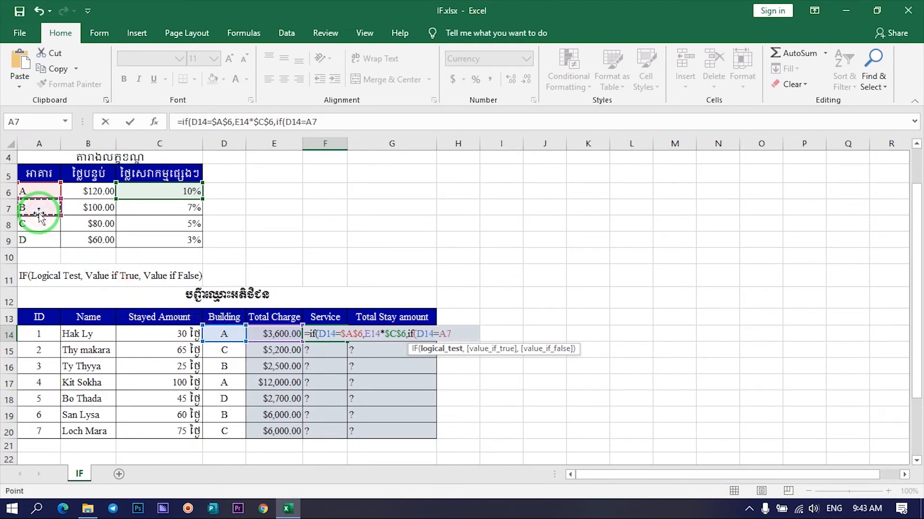
pyautogui.press('F4')
pyautogui.write(',')
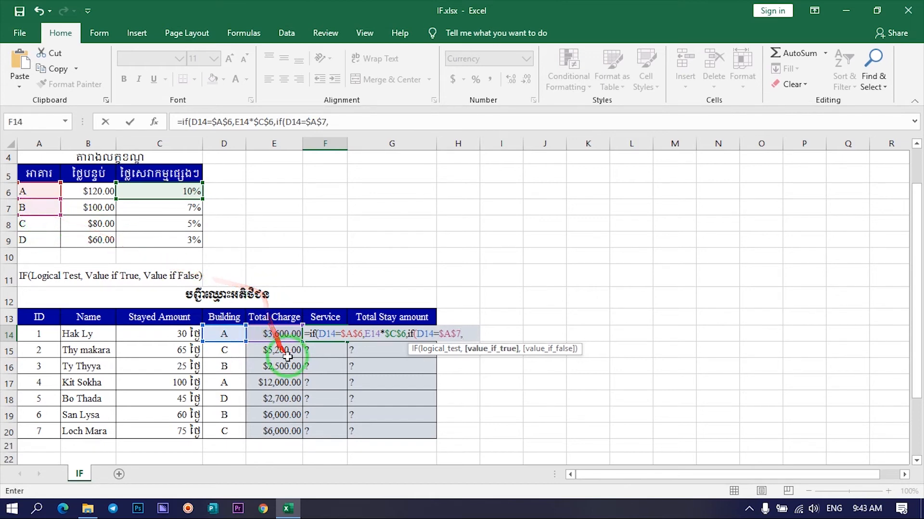
# Step: Set the nested IF's value-if-true argument to E14*$C$7 for building B's service rate
pyautogui.click(277, 334)
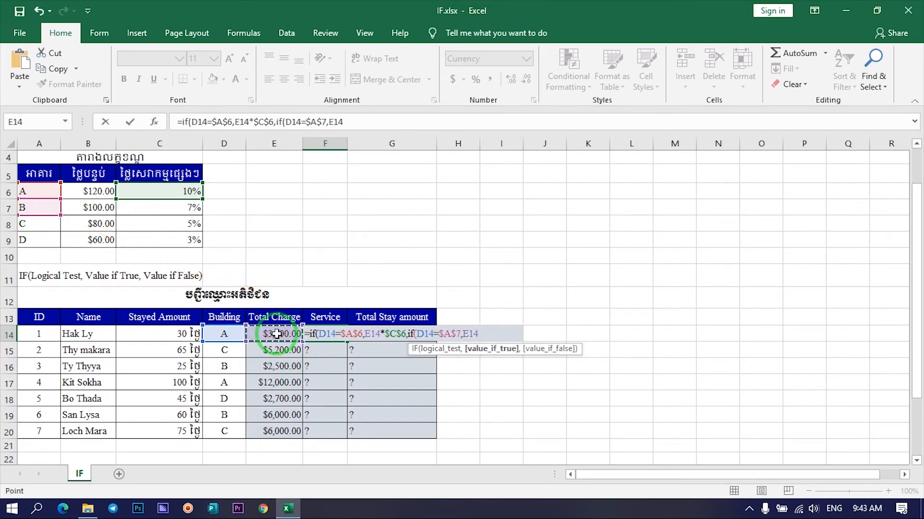
pyautogui.write('*')
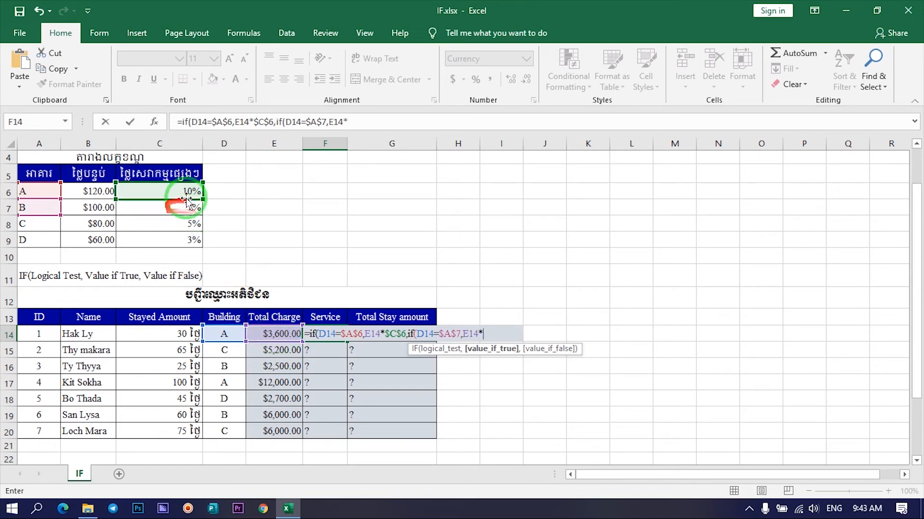
pyautogui.click(183, 205)
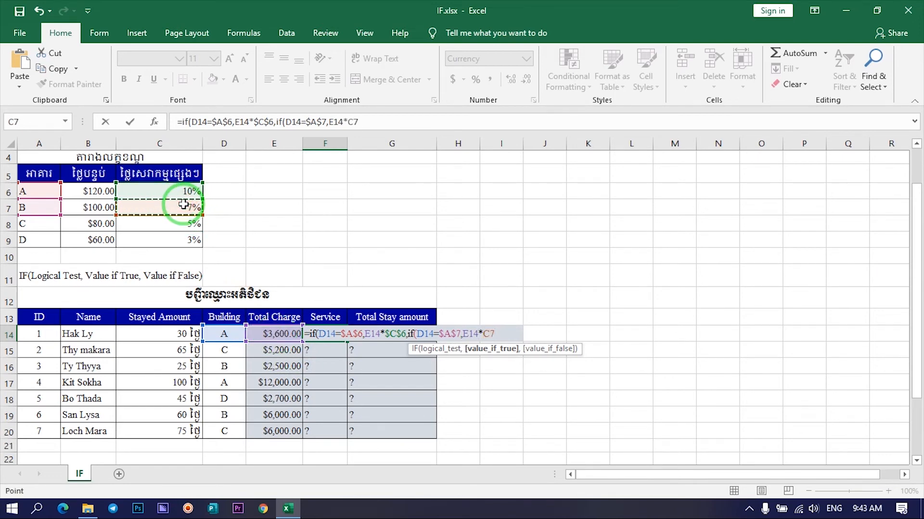
pyautogui.press('F4')
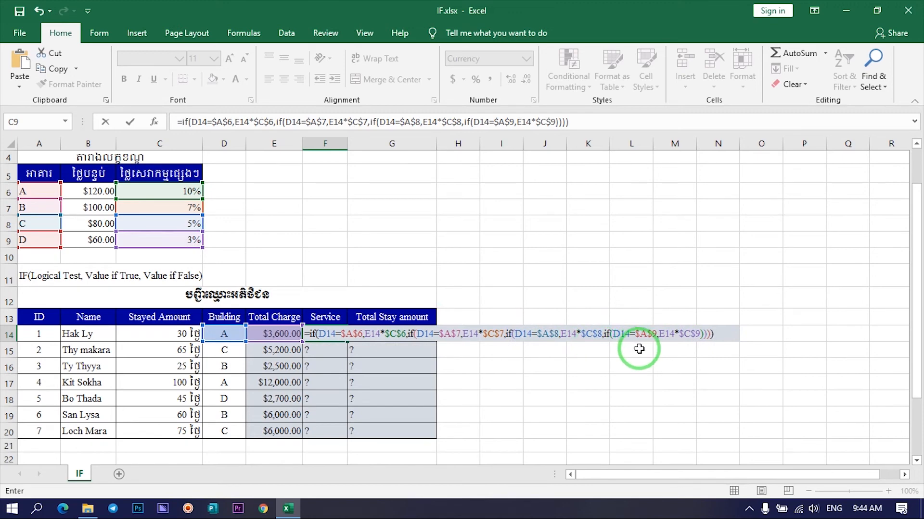
# Step: Replace $C$9 with 3% in the last IF of F14's formula, and fill the entered formula down the Service column to F20
pyautogui.click(698, 333)
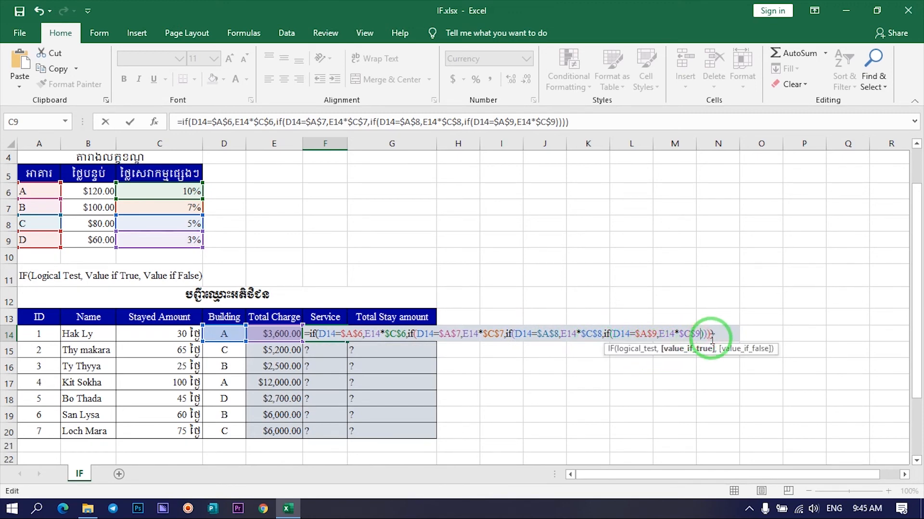
pyautogui.press('BackSpace')
pyautogui.press('BackSpace')
pyautogui.press('BackSpace')
pyautogui.press('BackSpace')
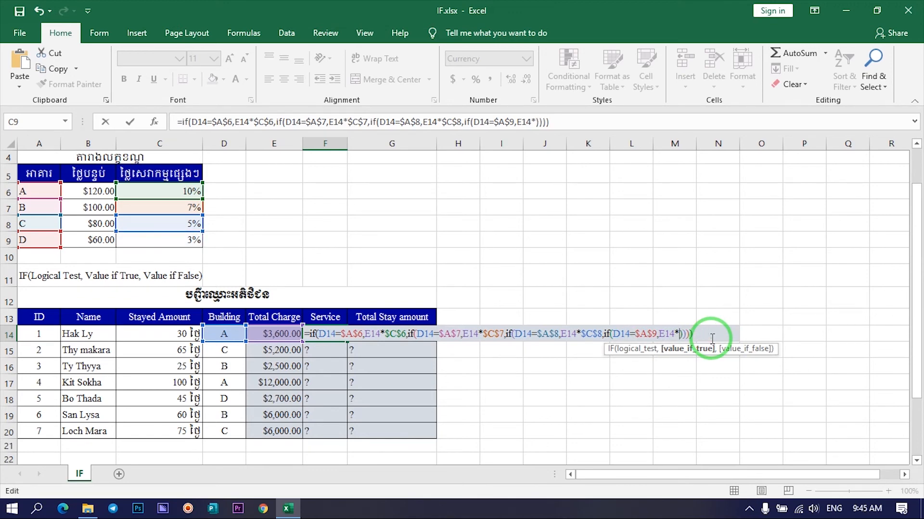
pyautogui.write('3%')
pyautogui.press('Return')
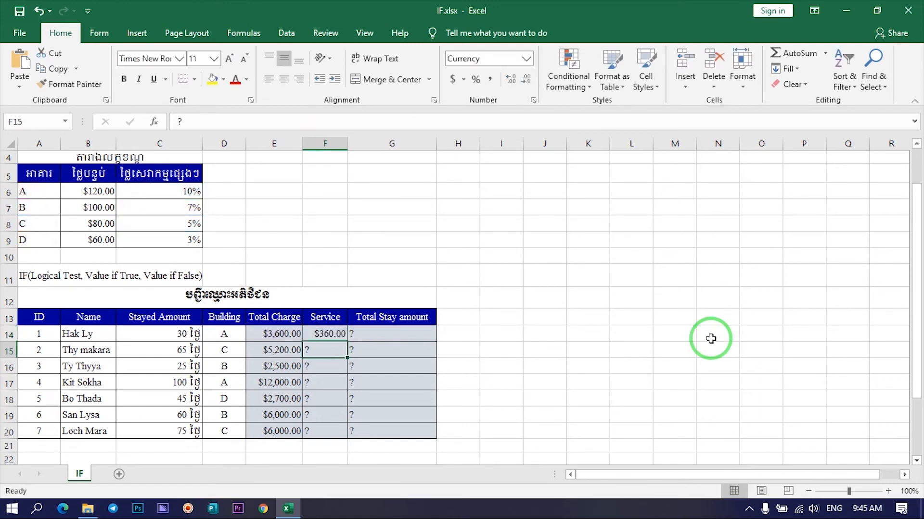
pyautogui.click(332, 334)
pyautogui.moveTo(347, 343); pyautogui.dragTo(346, 439)
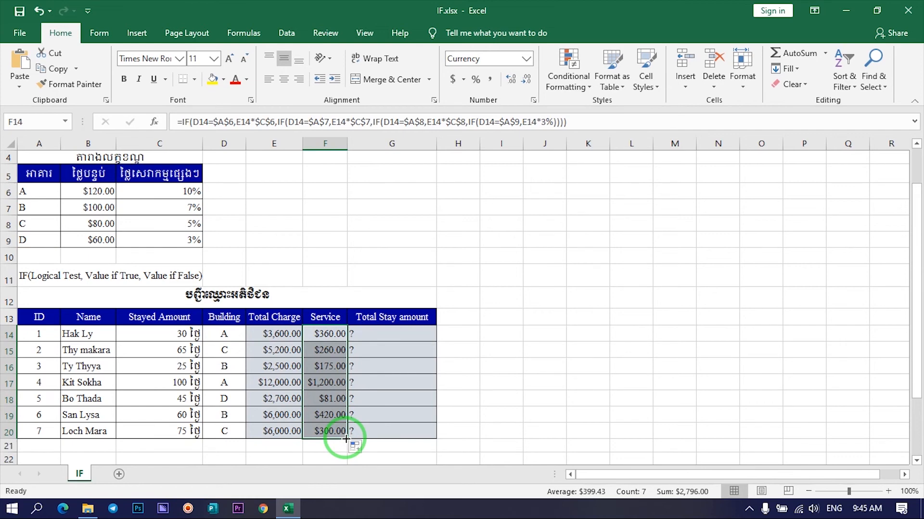
# Step: Enter =SUM(E14:F14) in Total Stay amount cell G14 to add the total charge and service
pyautogui.click(400, 335)
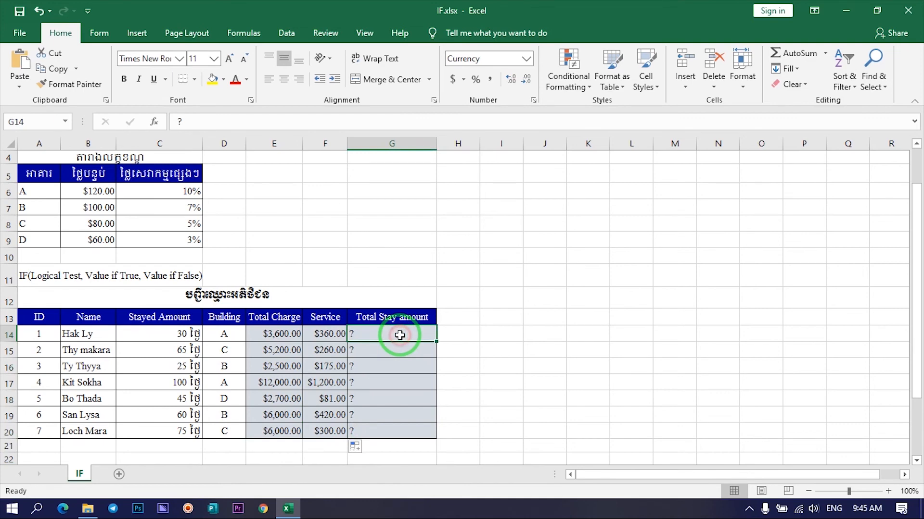
pyautogui.moveTo(262, 334); pyautogui.dragTo(308, 333)
pyautogui.click(284, 334)
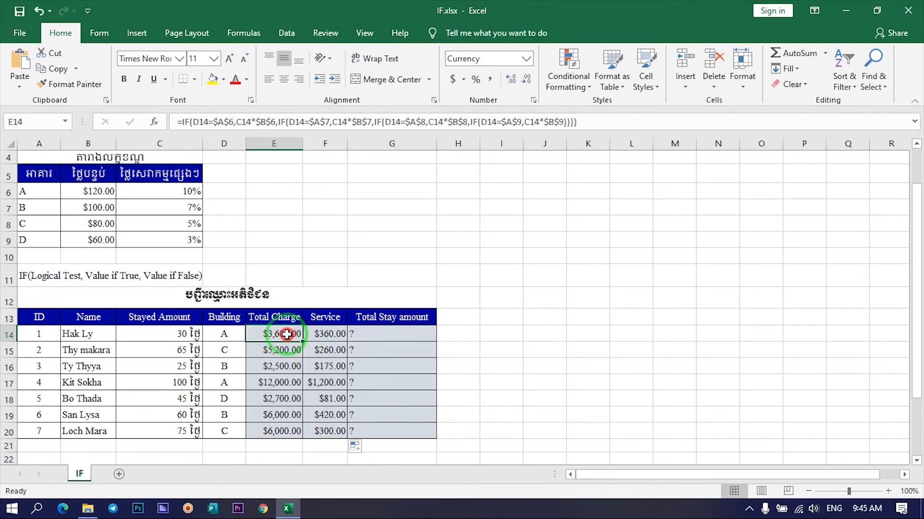
pyautogui.click(336, 338)
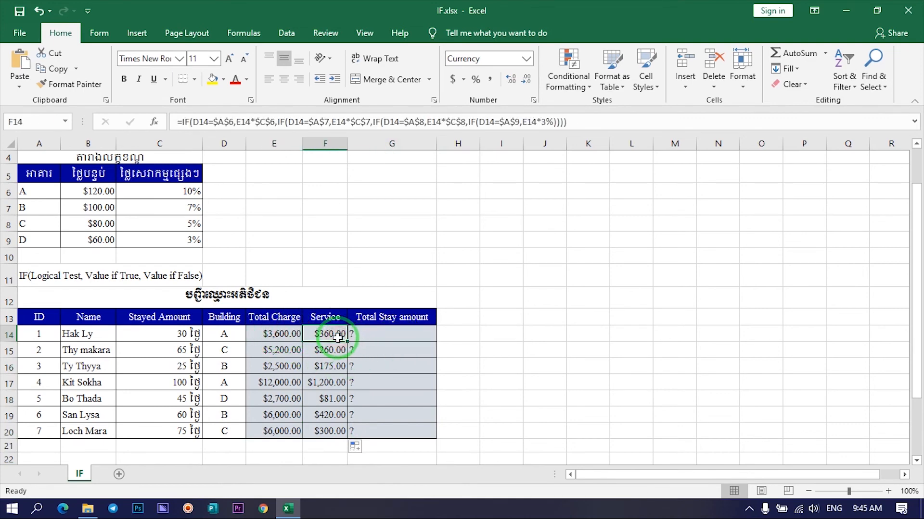
pyautogui.click(377, 333)
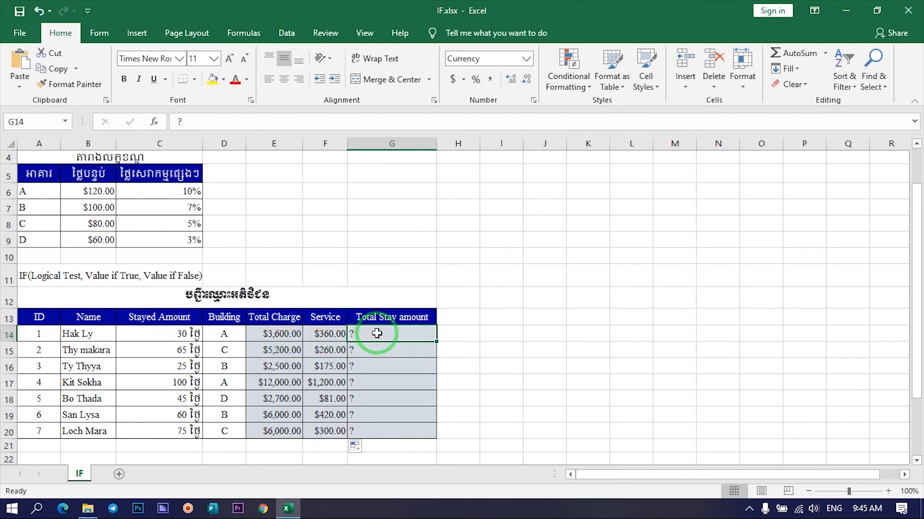
pyautogui.write('=sum')
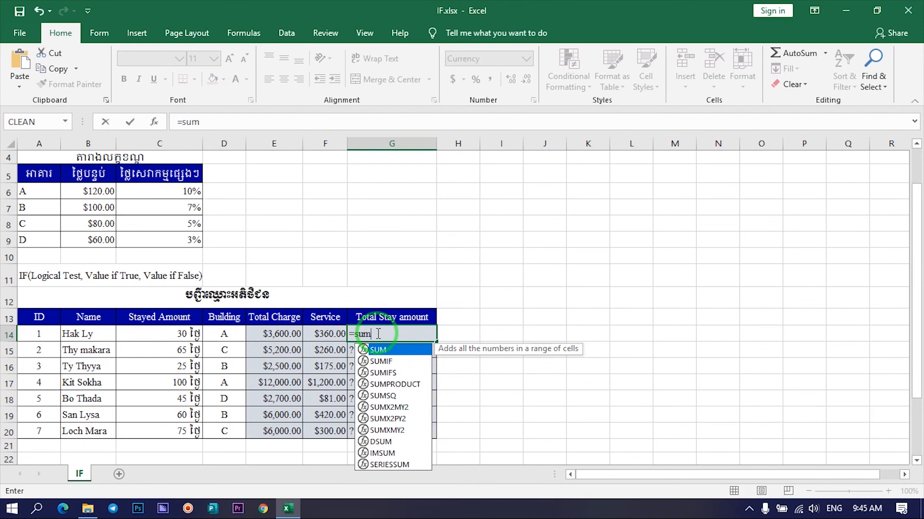
pyautogui.press('Tab')
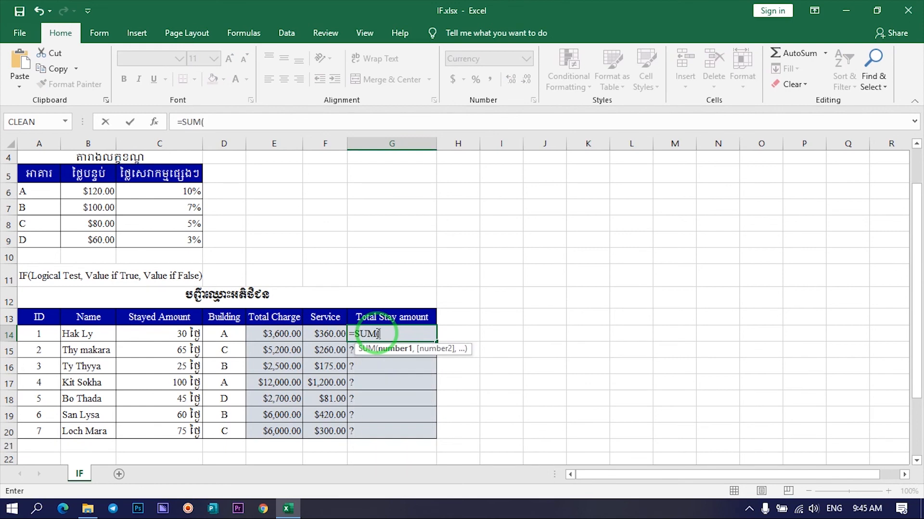
pyautogui.moveTo(270, 333); pyautogui.dragTo(322, 333)
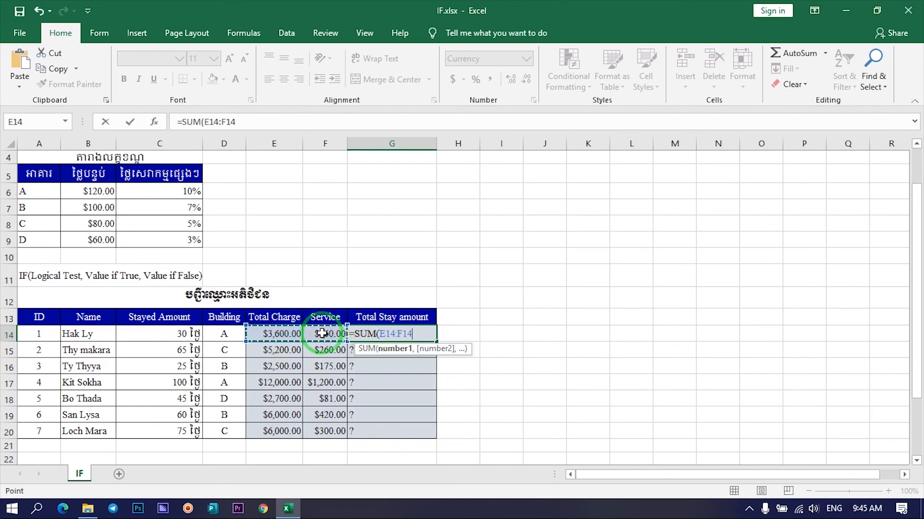
pyautogui.press('Return')
# Step: Fill the SUM formula from G14 down the Total Stay amount column to G20
pyautogui.click(408, 334)
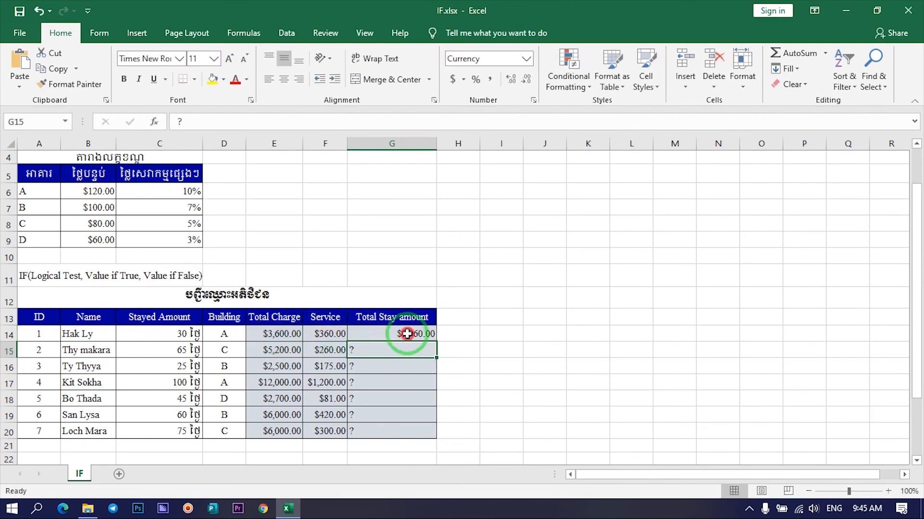
pyautogui.moveTo(435, 342); pyautogui.dragTo(433, 431)
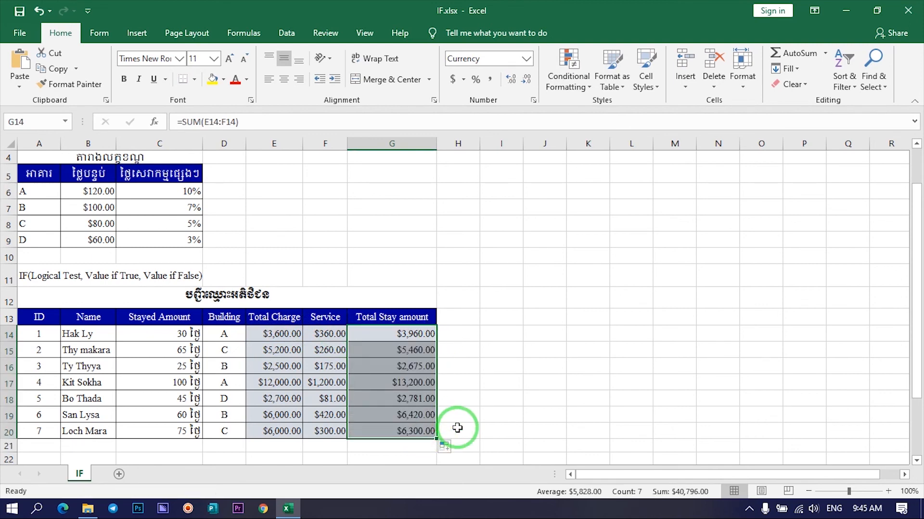
pyautogui.scroll(1, 458, 427)
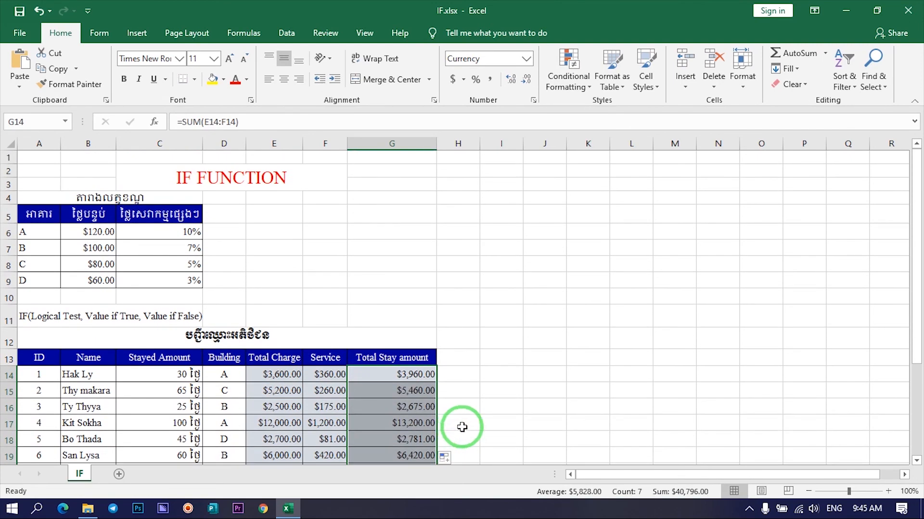
pyautogui.scroll(-1, 462, 427)
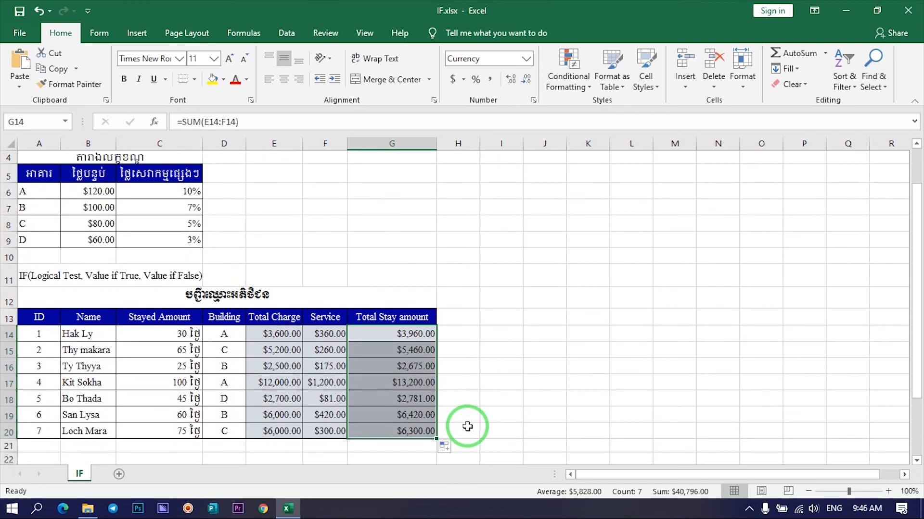